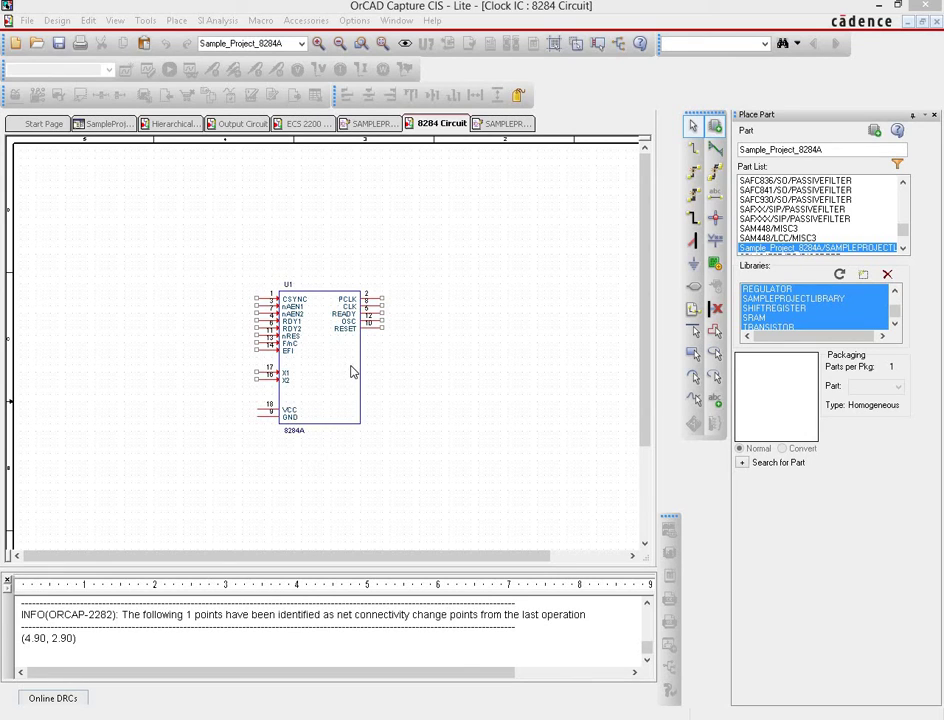
Step: Open the Sample_Project_8284A library part and look over its pins and the free space along the body's right edge
left_click(497, 124)
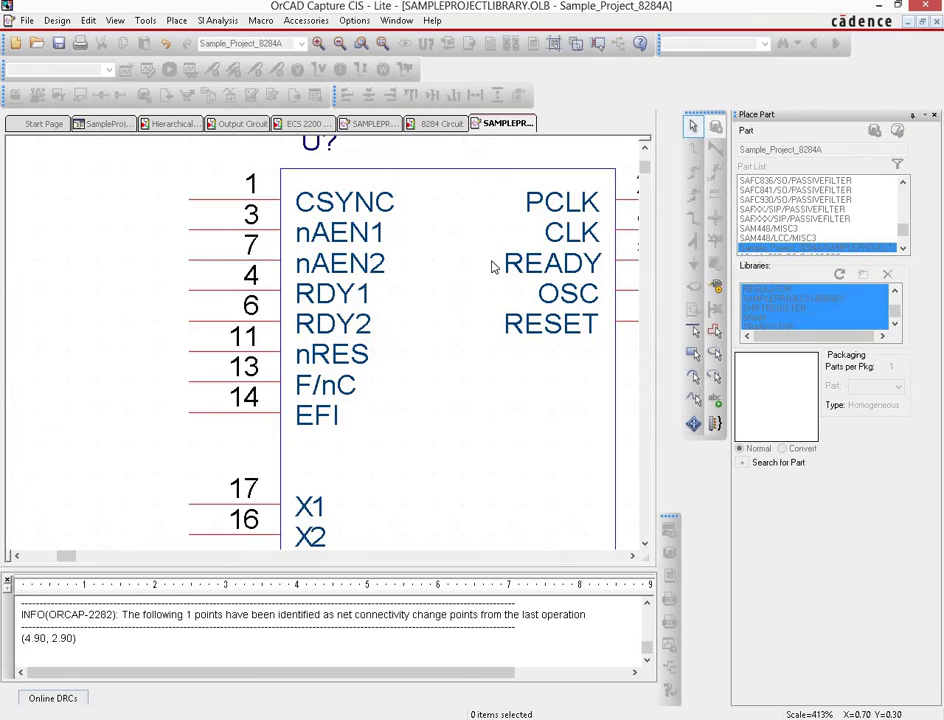
scroll(409, 219, "down", 2)
scroll(409, 226, "up", 3)
scroll(409, 226, "up", 1)
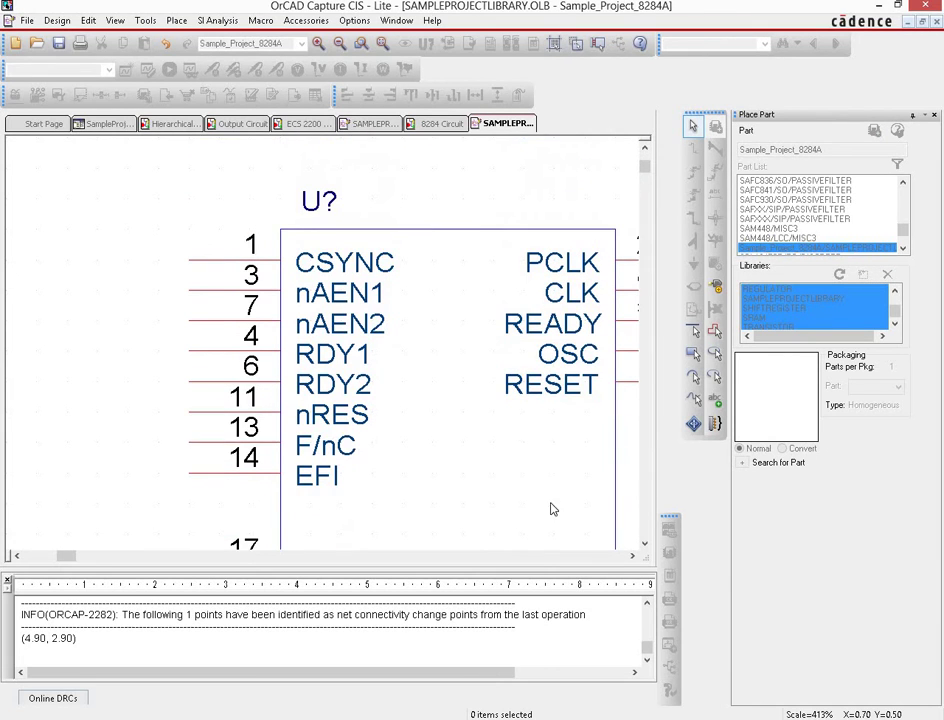
scroll(527, 489, "down", 3)
scroll(430, 360, "up", 3)
scroll(552, 506, "down", 3)
scroll(552, 506, "down", 1)
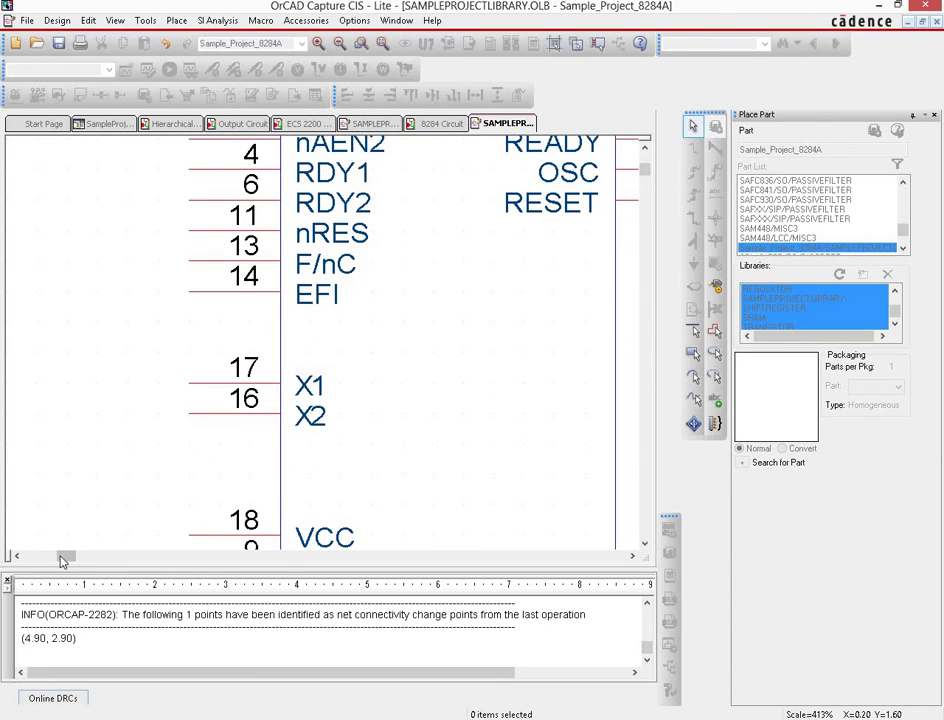
left_click_drag(66, 561, 71, 560)
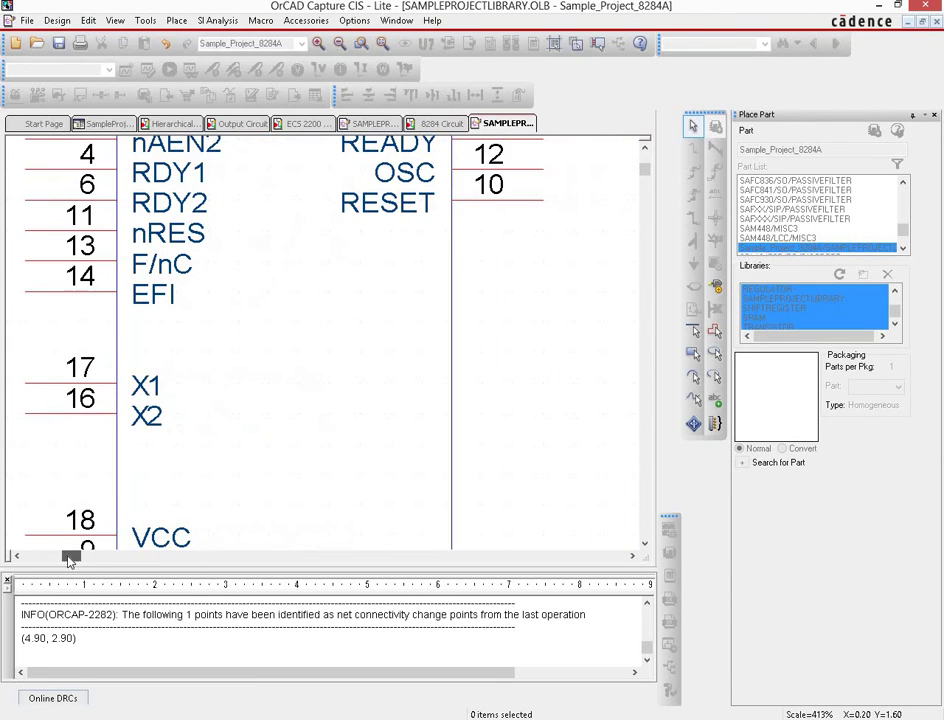
Step: Define a new scalar pin named NEW_PIN with number 19, Line shape and Output type
left_click(716, 287)
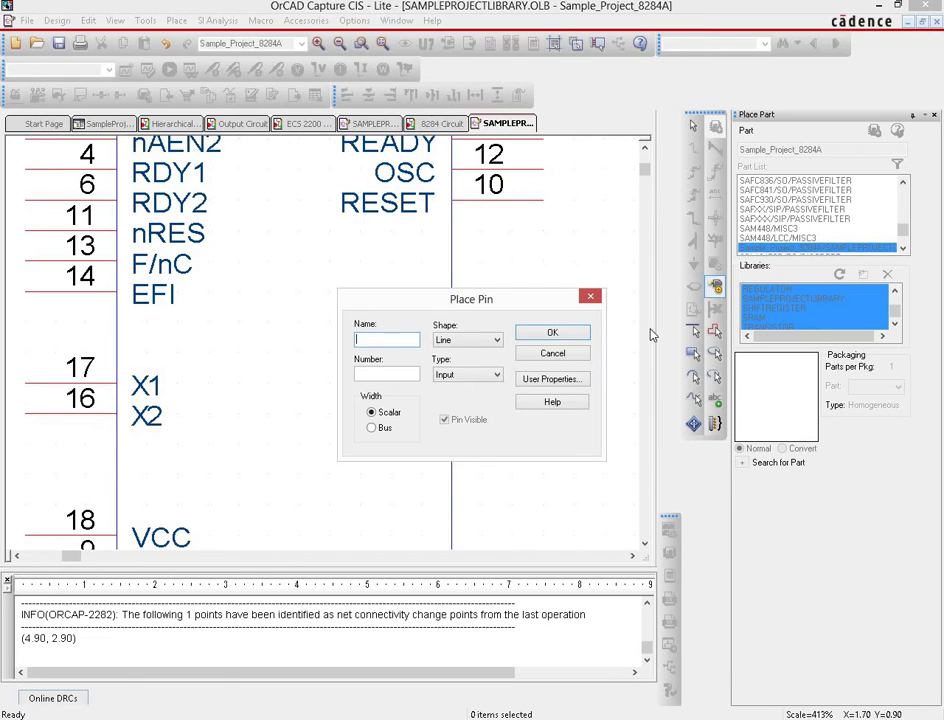
type("NEW_PIN")
left_click(372, 375)
type("19")
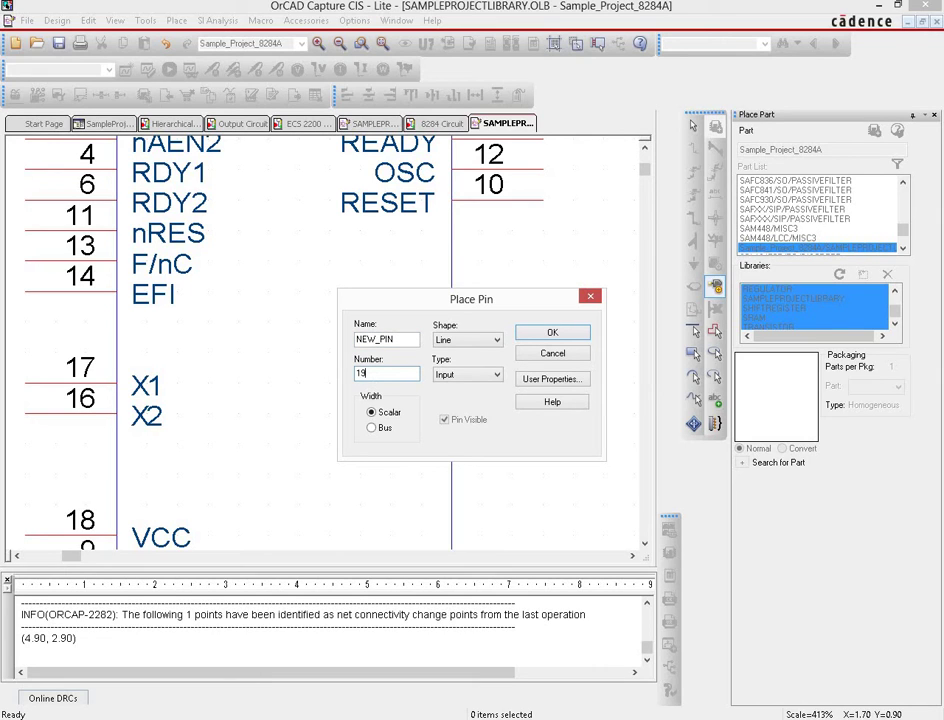
left_click(457, 378)
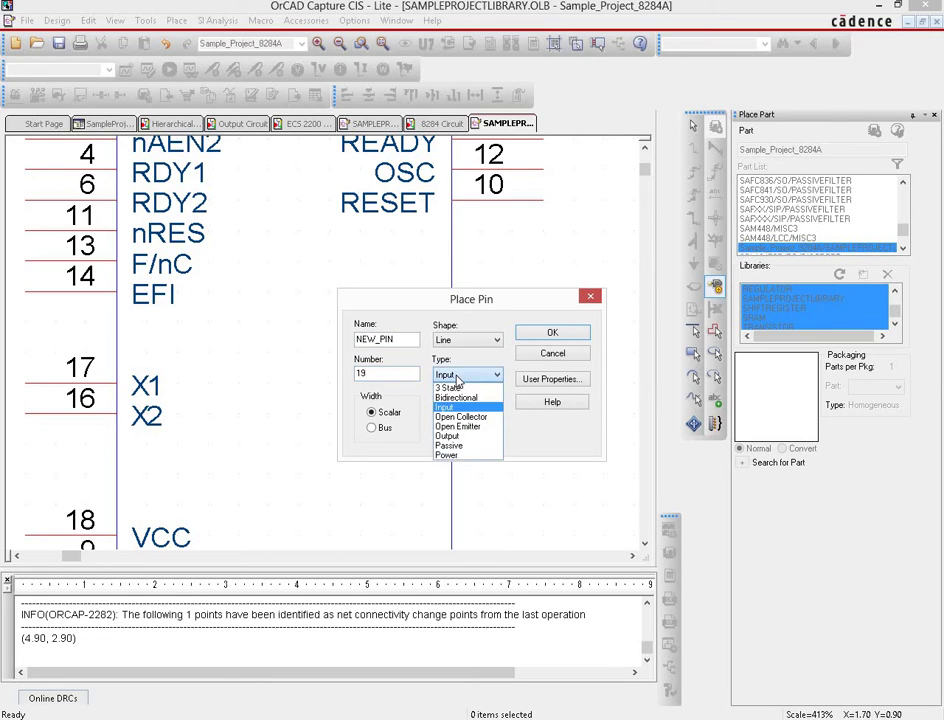
left_click(446, 438)
left_click(549, 334)
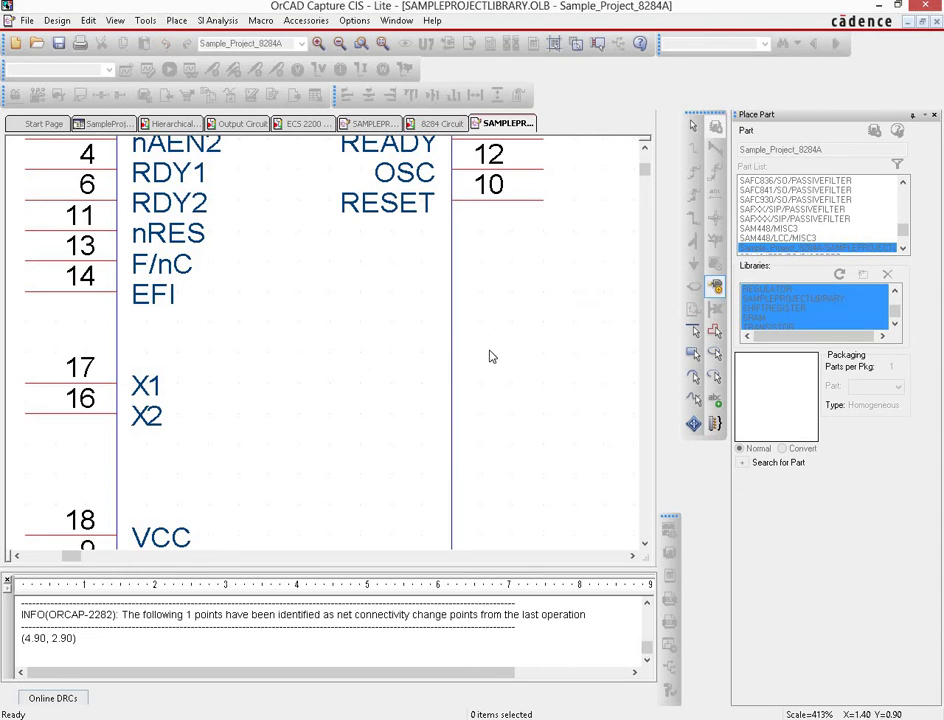
Step: Place the new pin on the right edge of the part body below RESET and save the library part
left_click(475, 360)
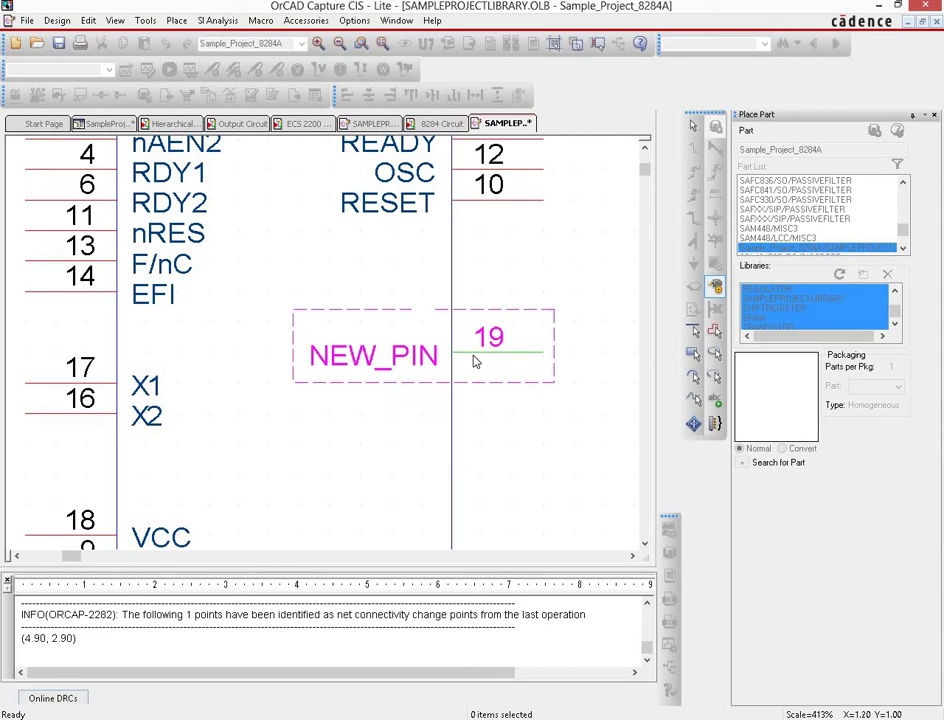
right_click(557, 442)
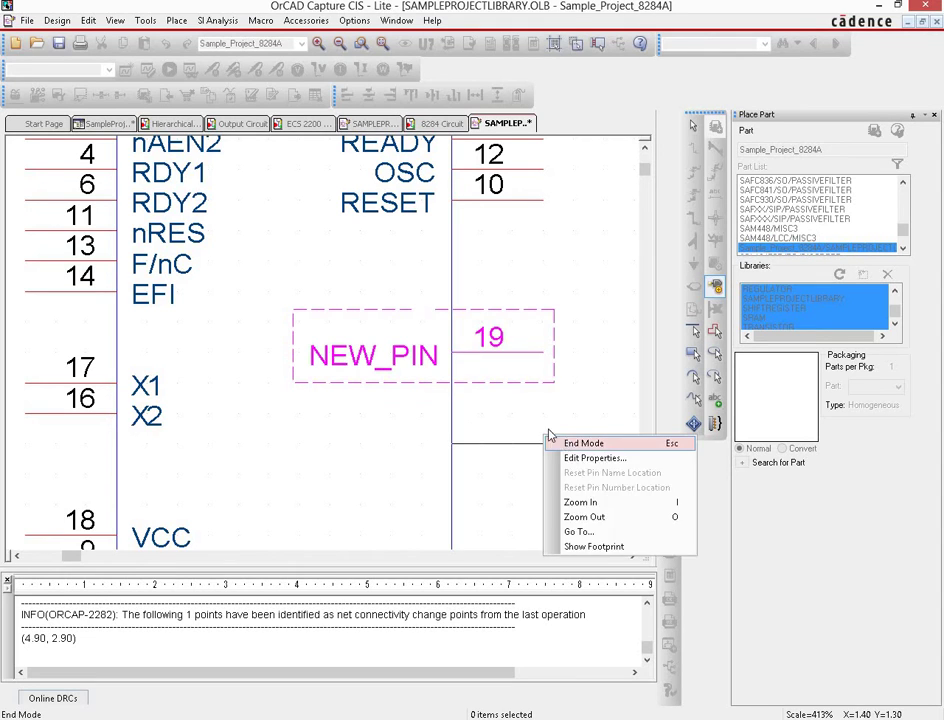
left_click(550, 444)
left_click(521, 308)
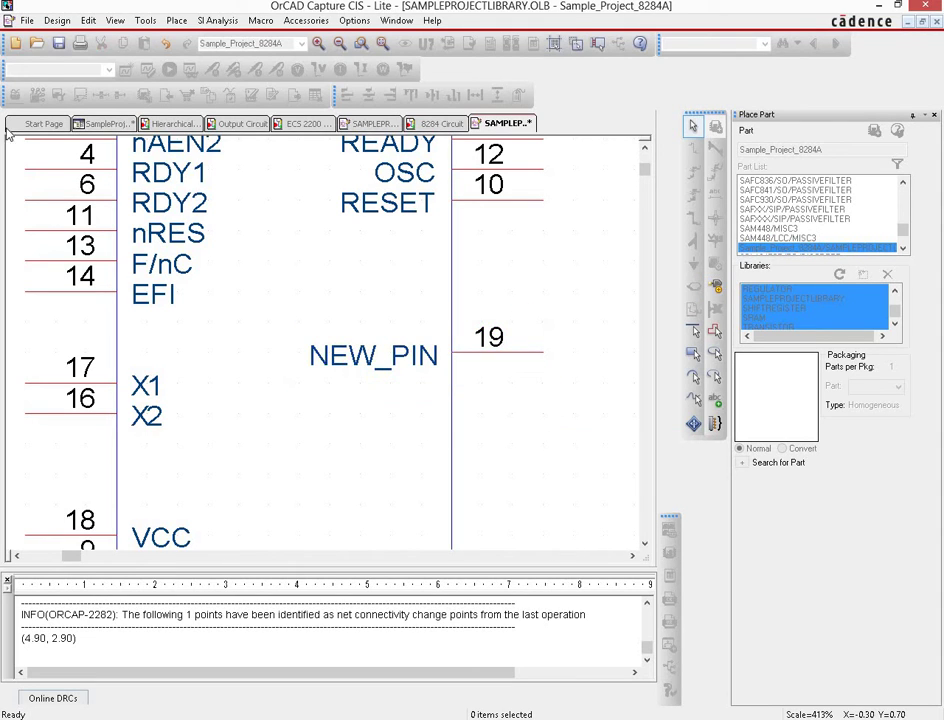
left_click(60, 45)
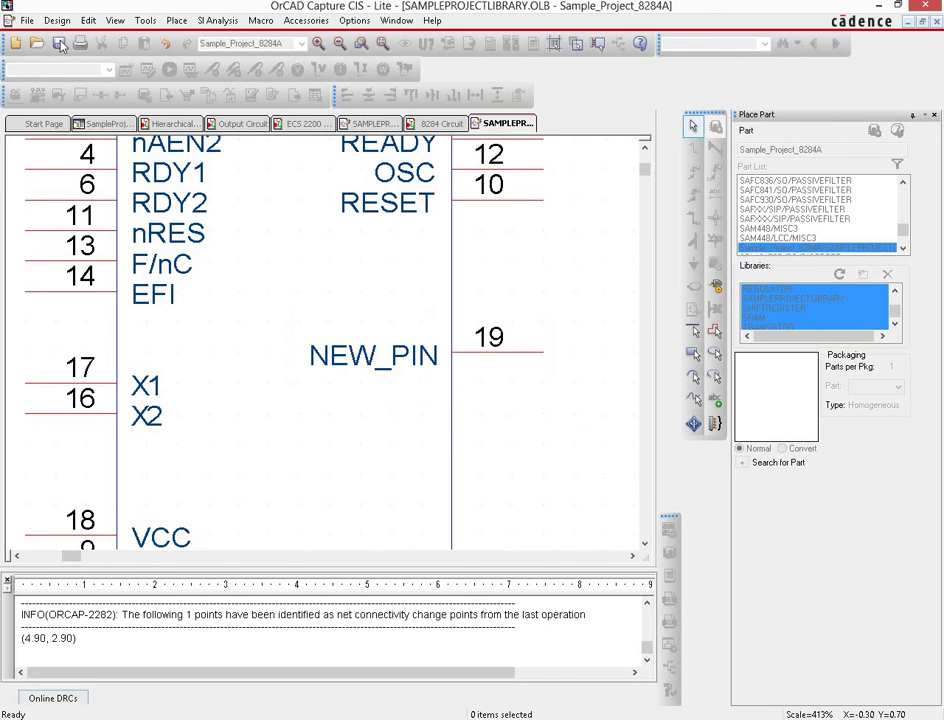
Step: Update Sample_Project_8284A in the project's design cache, accepting the design save, and check the part on the 8284 Circuit page
left_click(433, 124)
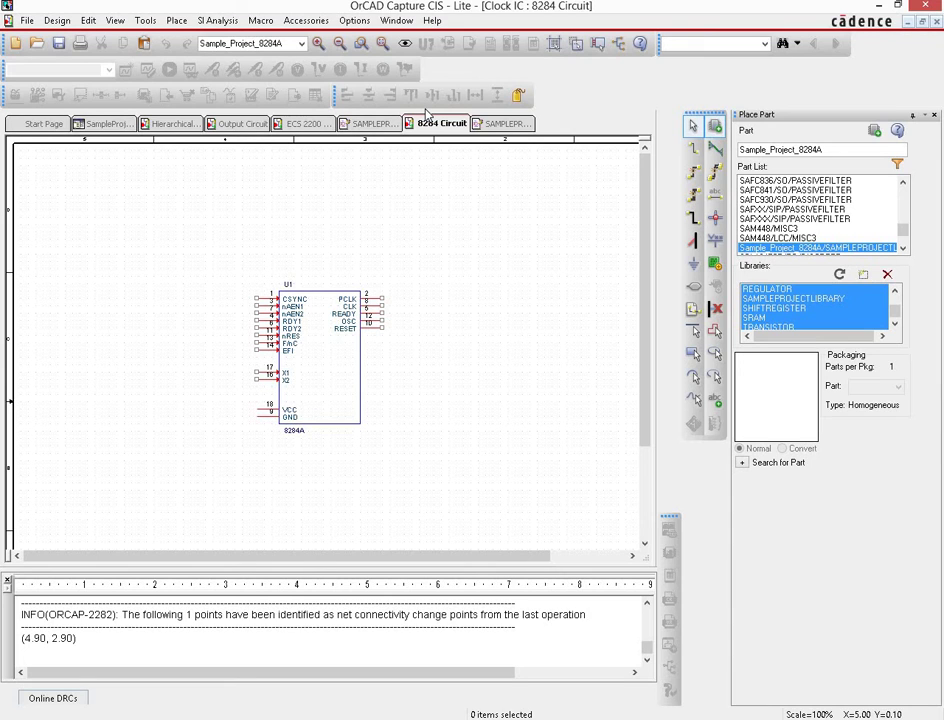
left_click(100, 123)
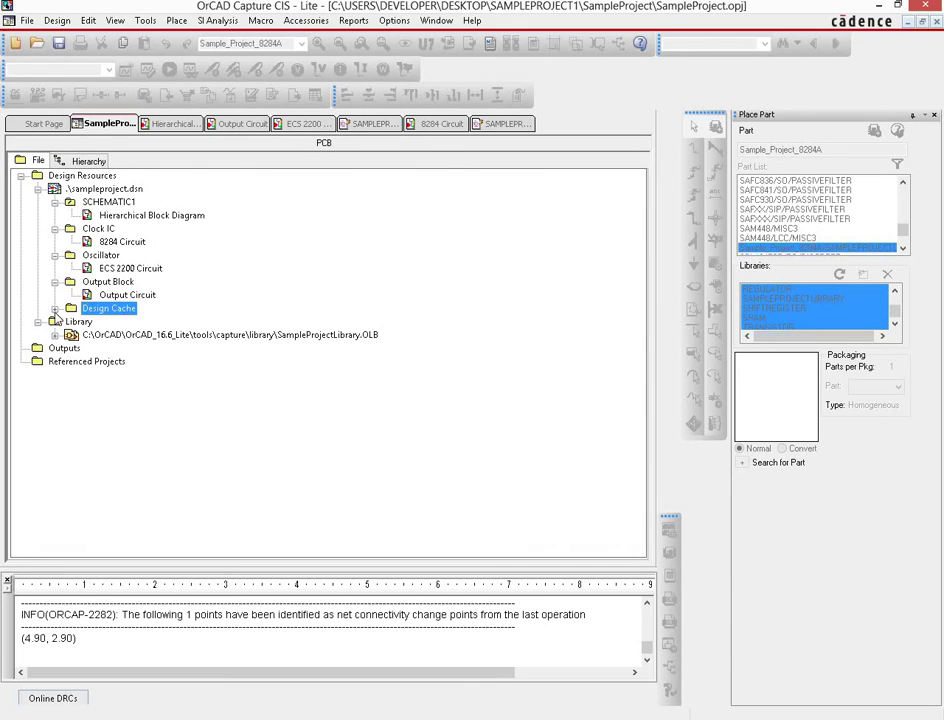
left_click(55, 308)
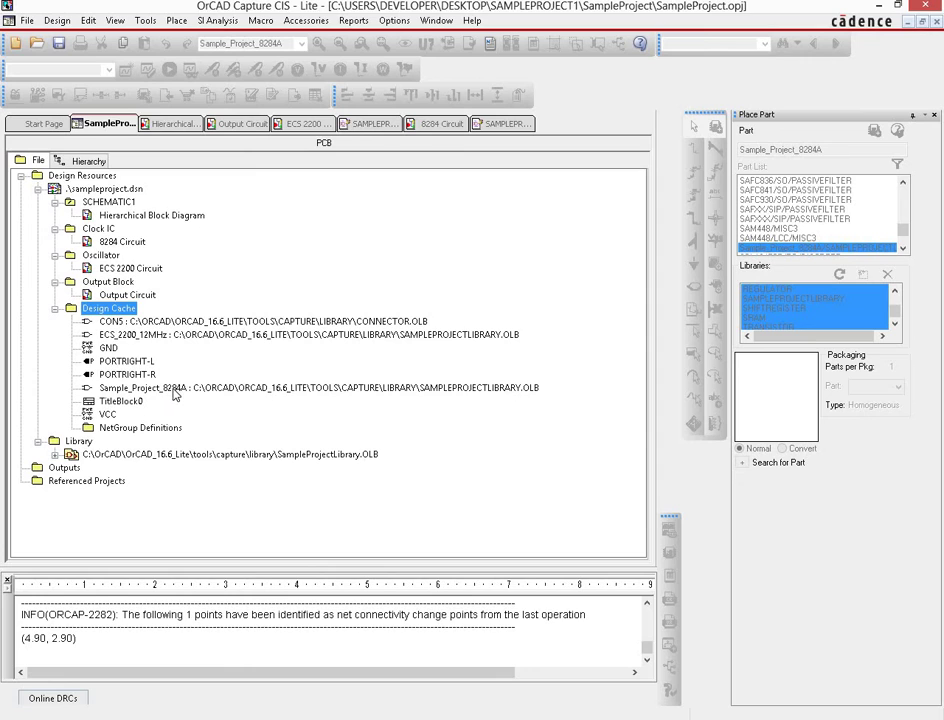
left_click(174, 394)
right_click(174, 394)
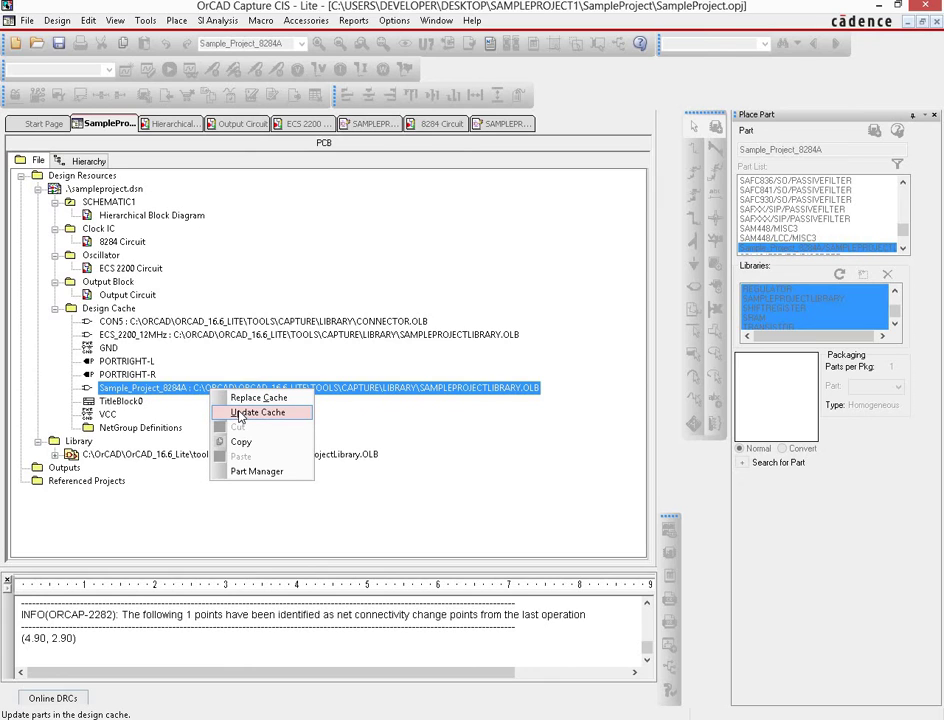
left_click(240, 413)
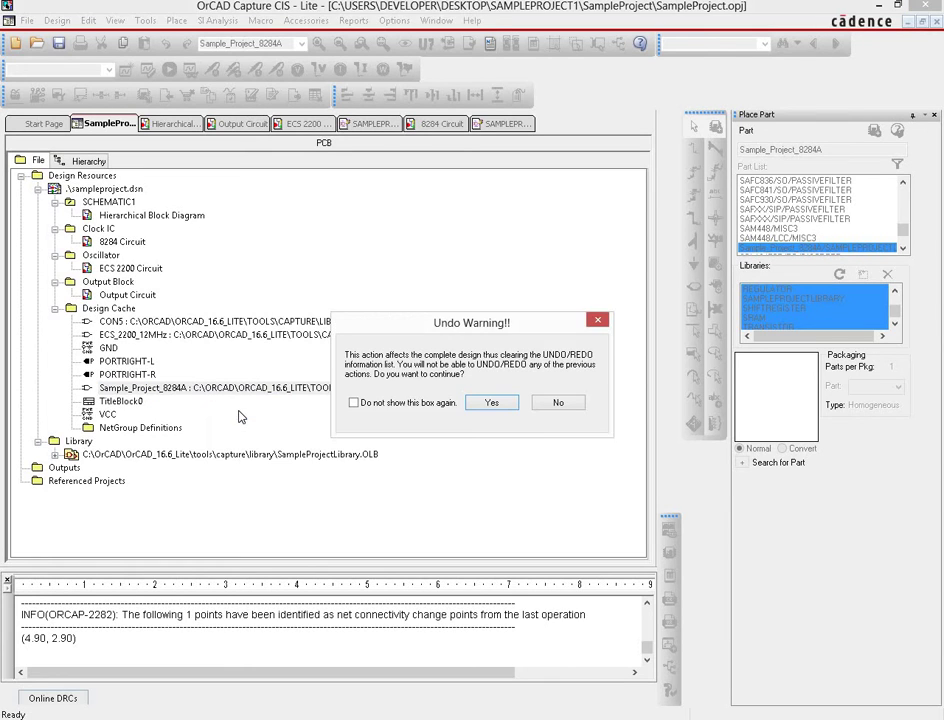
left_click(491, 403)
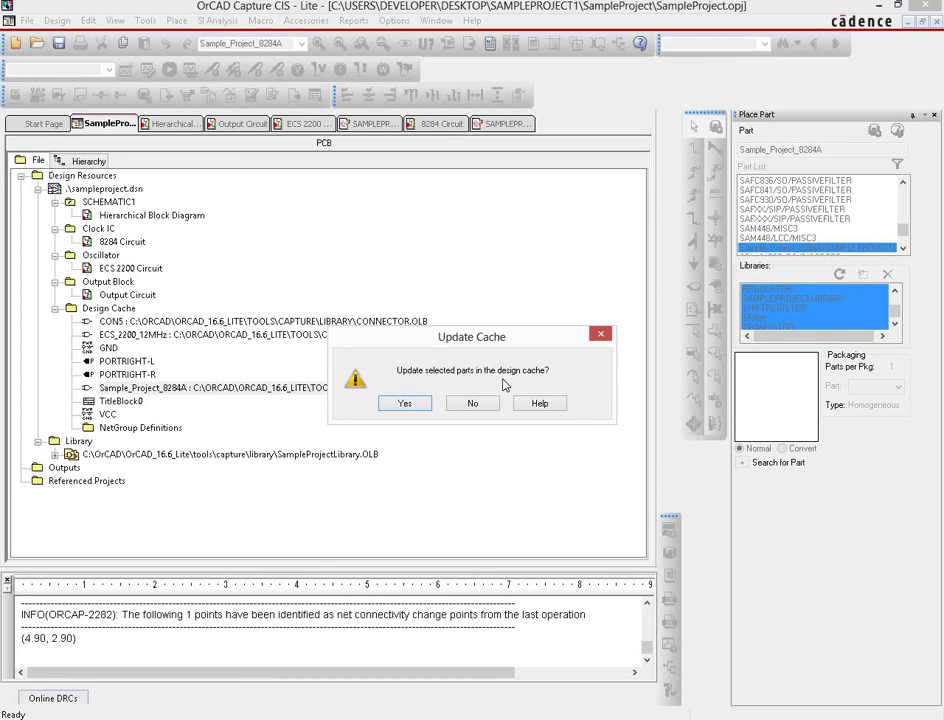
left_click(404, 406)
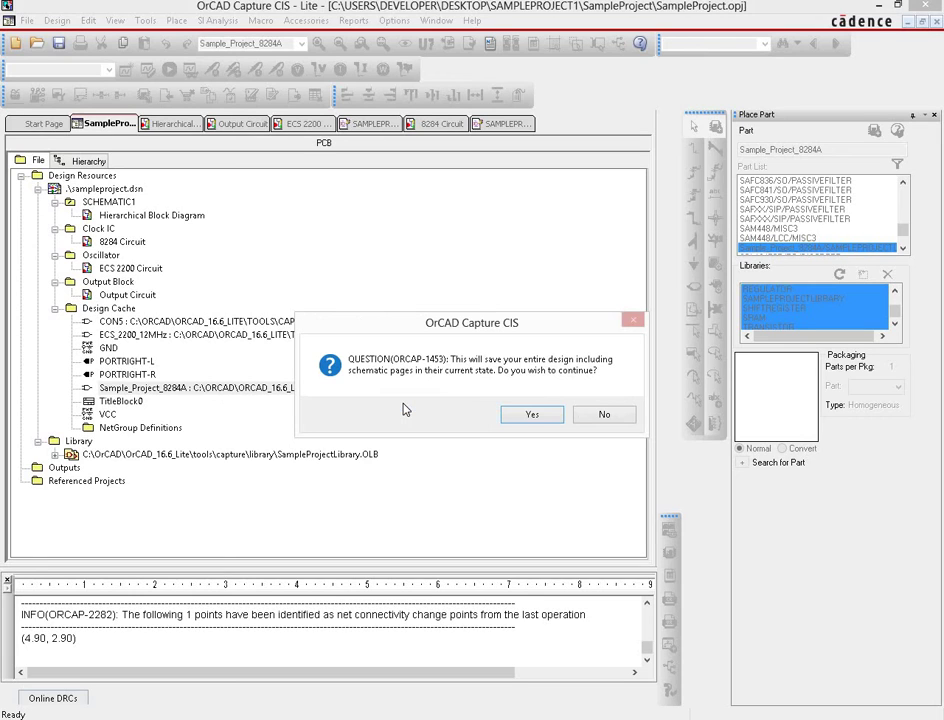
left_click(531, 418)
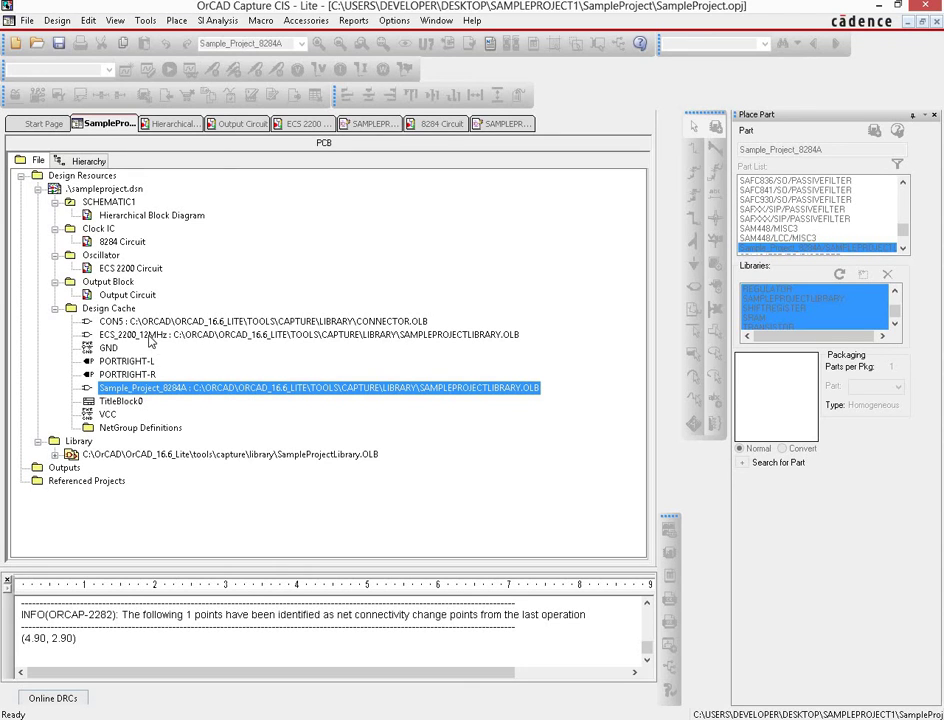
left_click(421, 123)
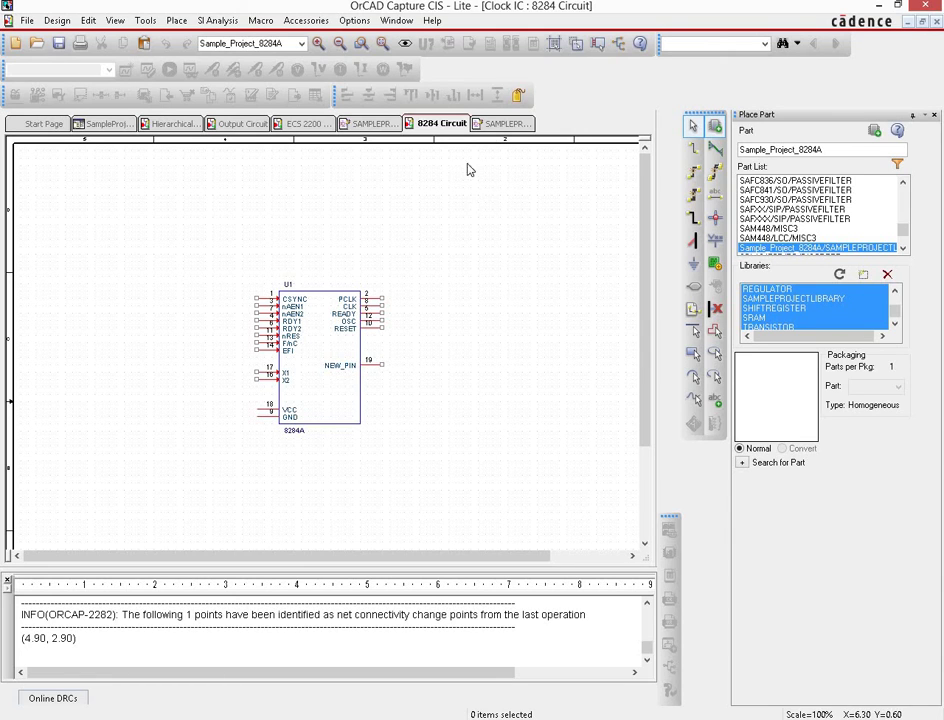
Step: Delete pin 19, NEW_PIN, from the Sample_Project_8284A library part
left_click(495, 123)
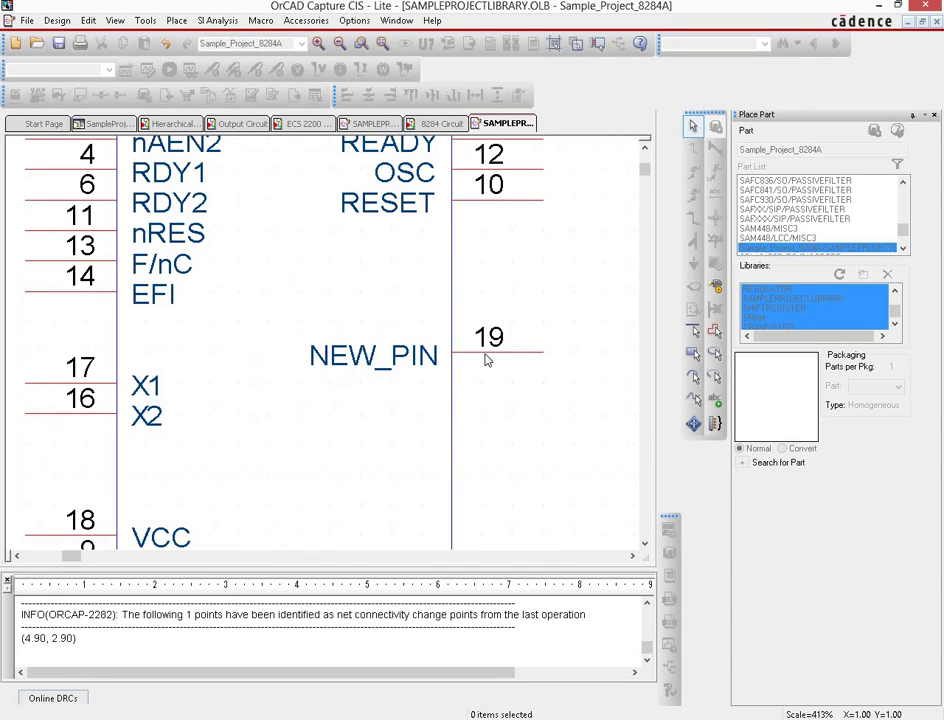
left_click(489, 348)
left_click(535, 371)
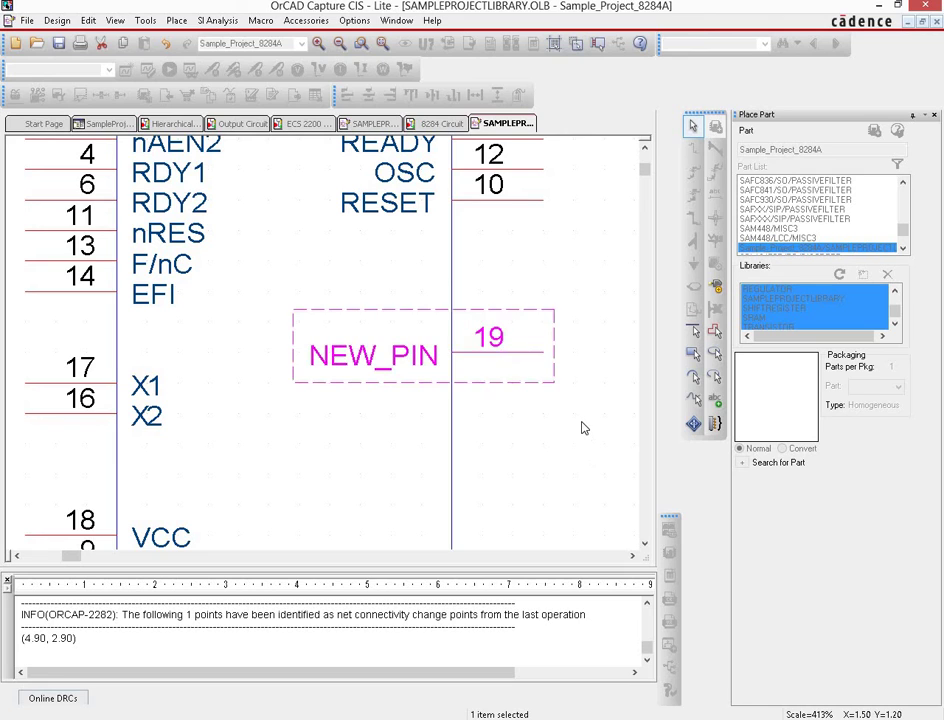
key("Delete")
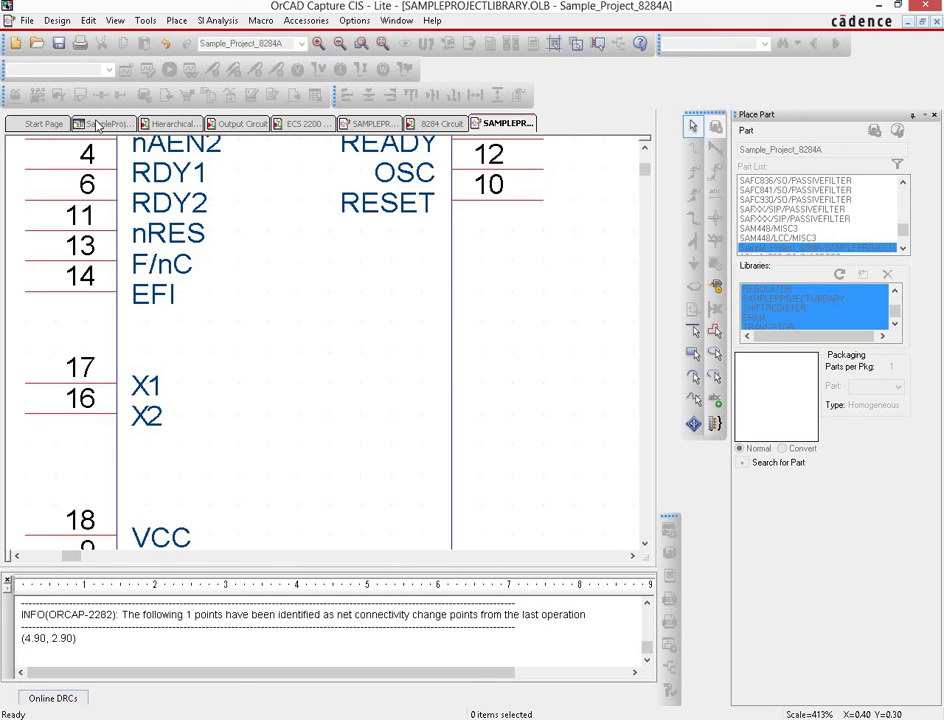
Step: Update the design cache for Sample_Project_8284A again to apply the pin removal, and view the 8284 Circuit page
left_click(75, 123)
right_click(187, 389)
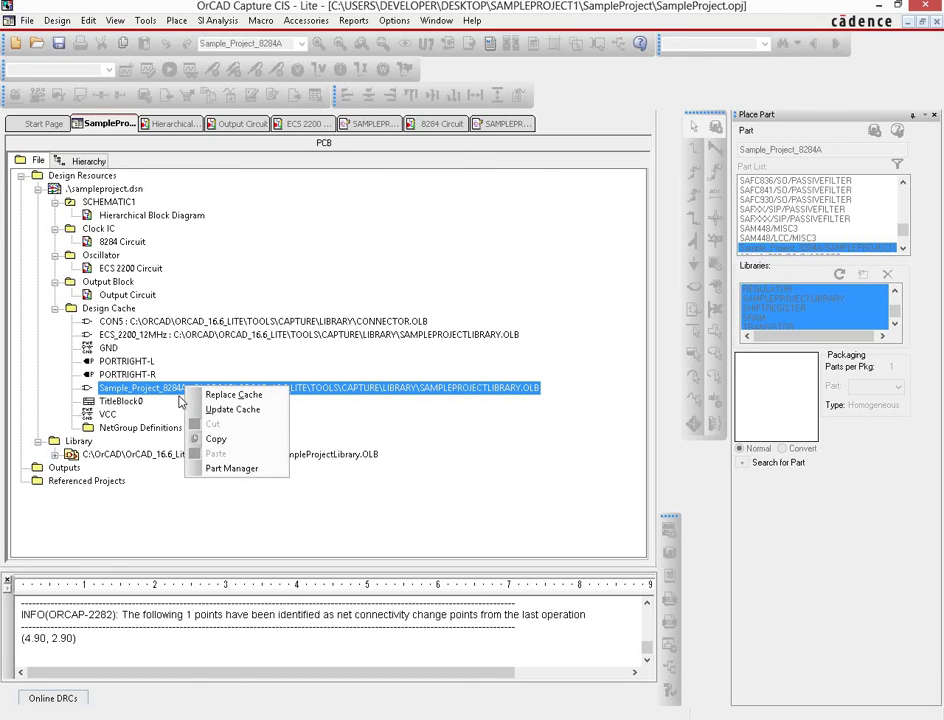
left_click(208, 411)
left_click(486, 402)
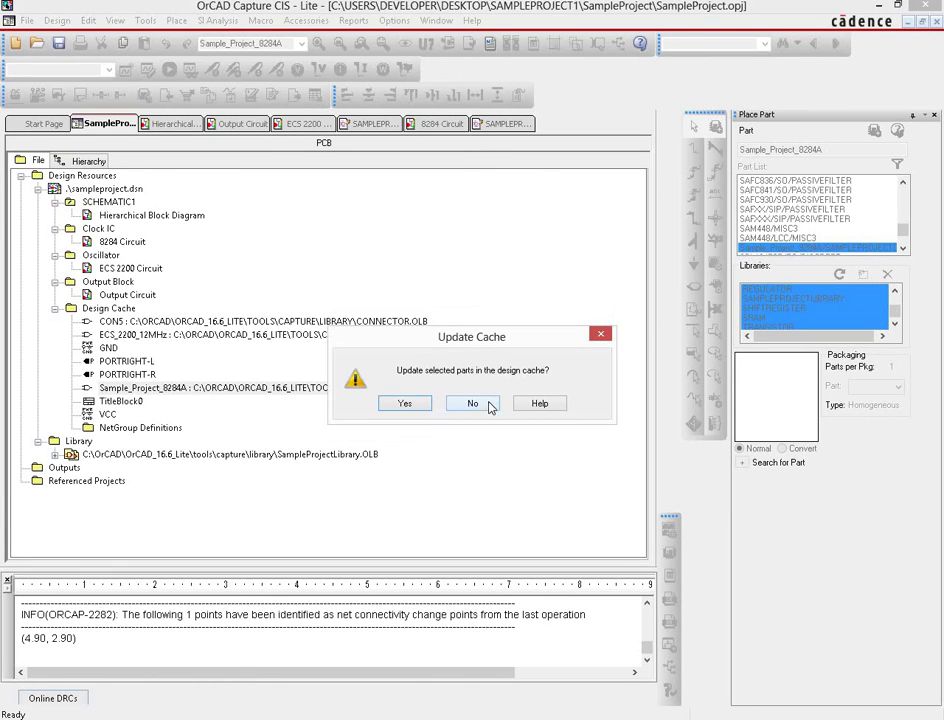
left_click(422, 409)
left_click(525, 415)
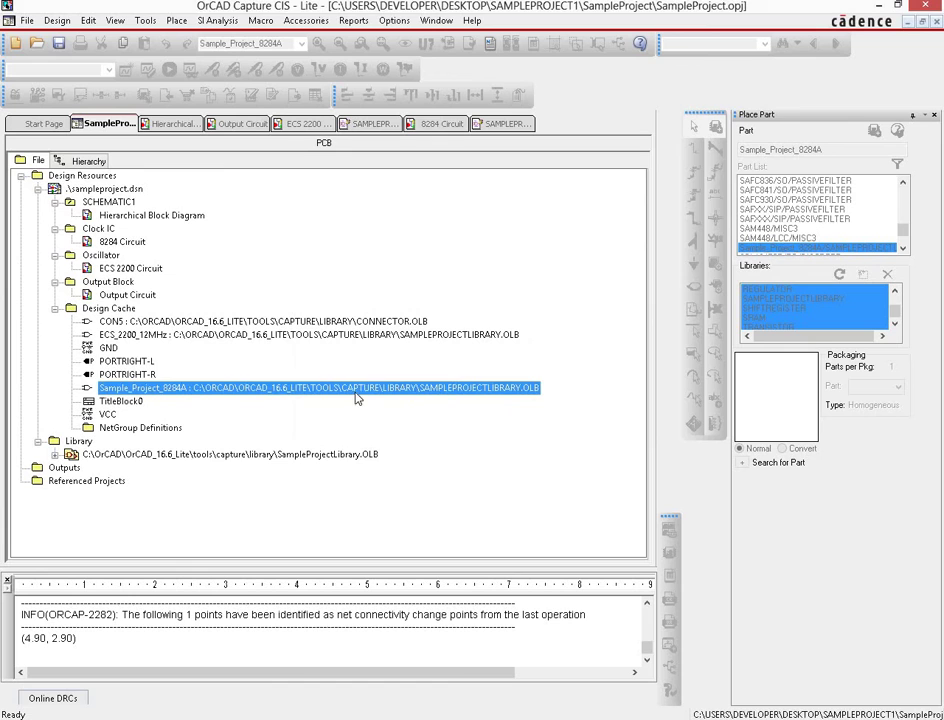
left_click(450, 124)
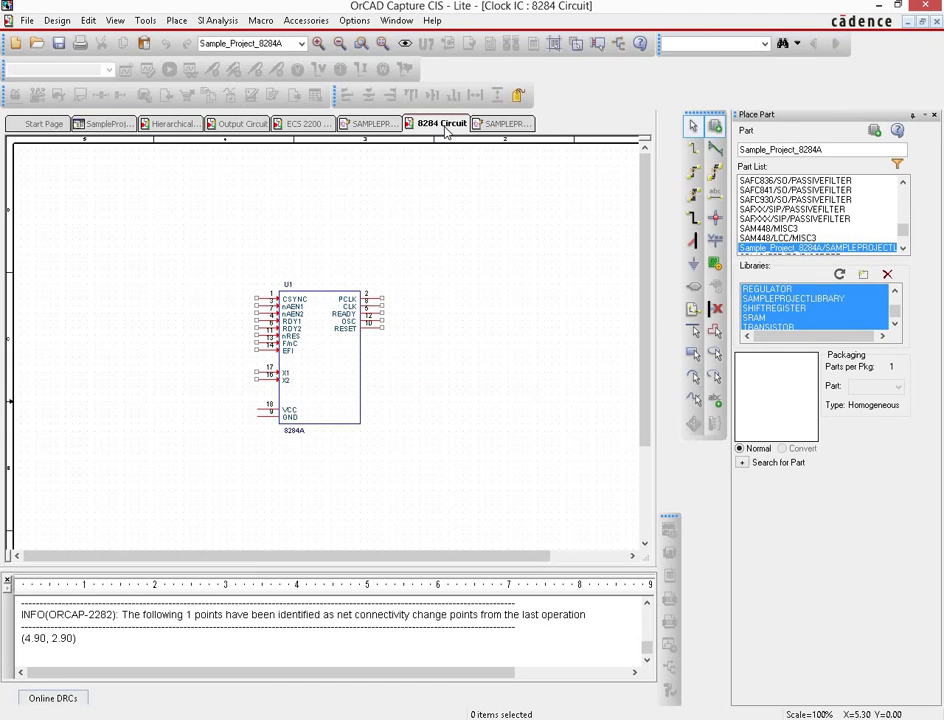